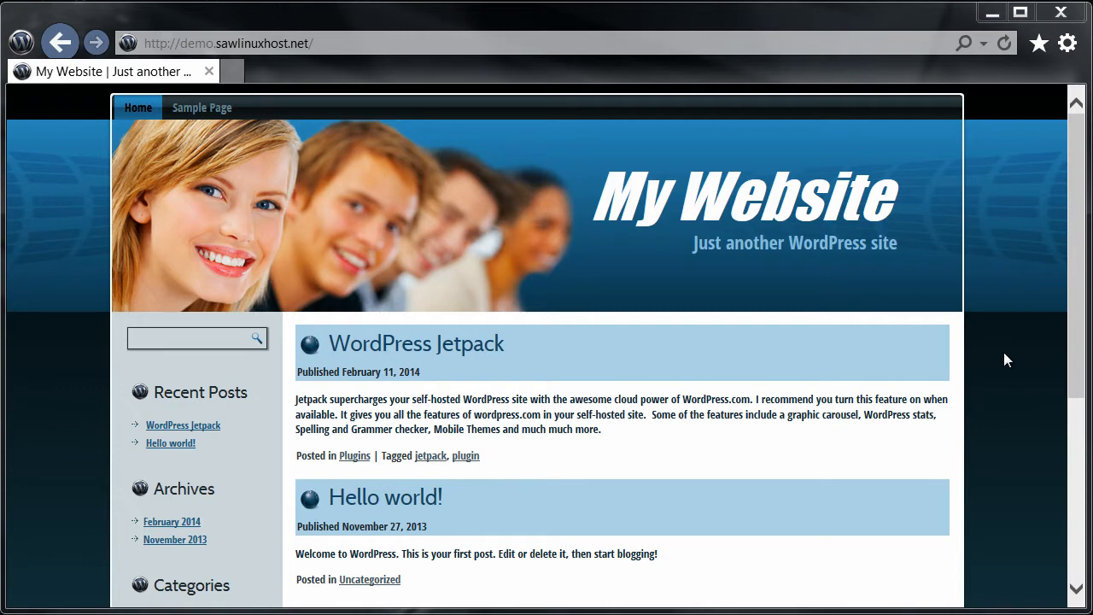
# Step: Log in from the Meta link with the admin username and password
pyautogui.scroll(-4, 343, 381)
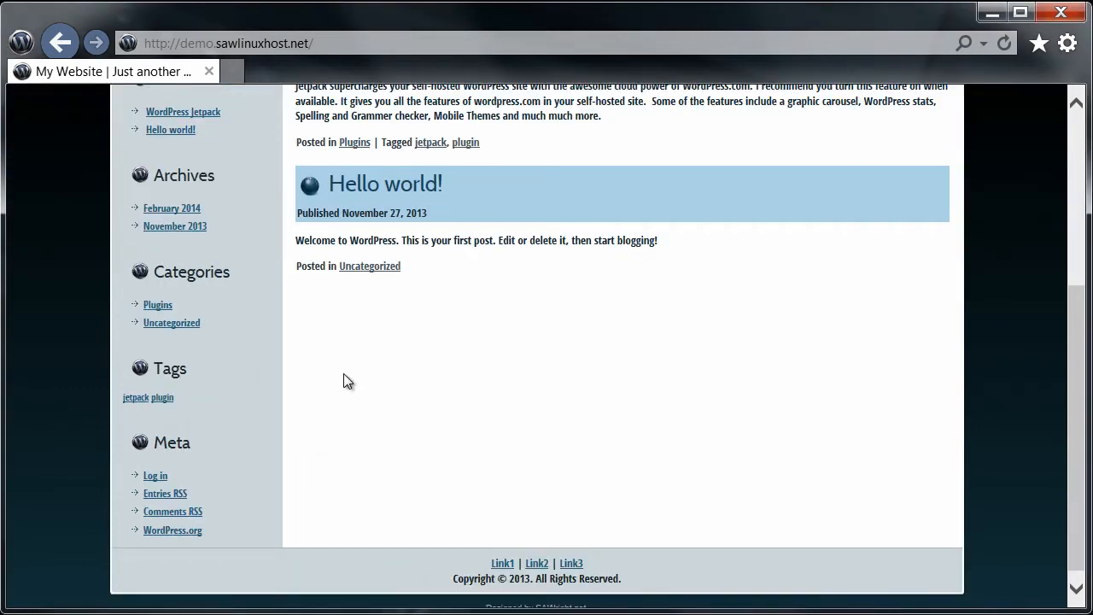
pyautogui.click(152, 475)
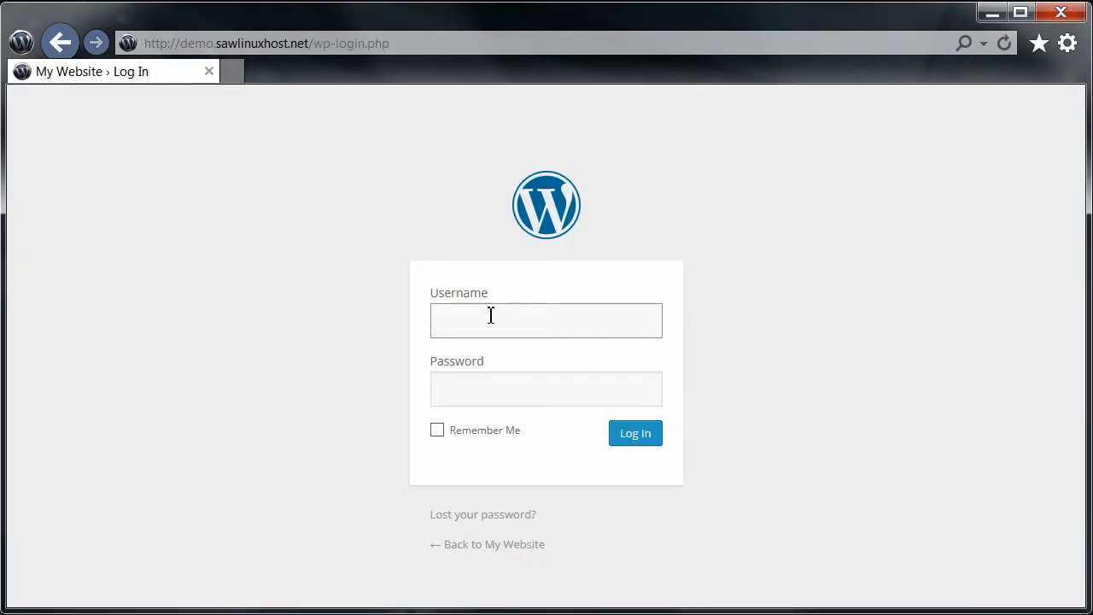
pyautogui.write('admin')
pyautogui.press('Tab')
pyautogui.write('password1')
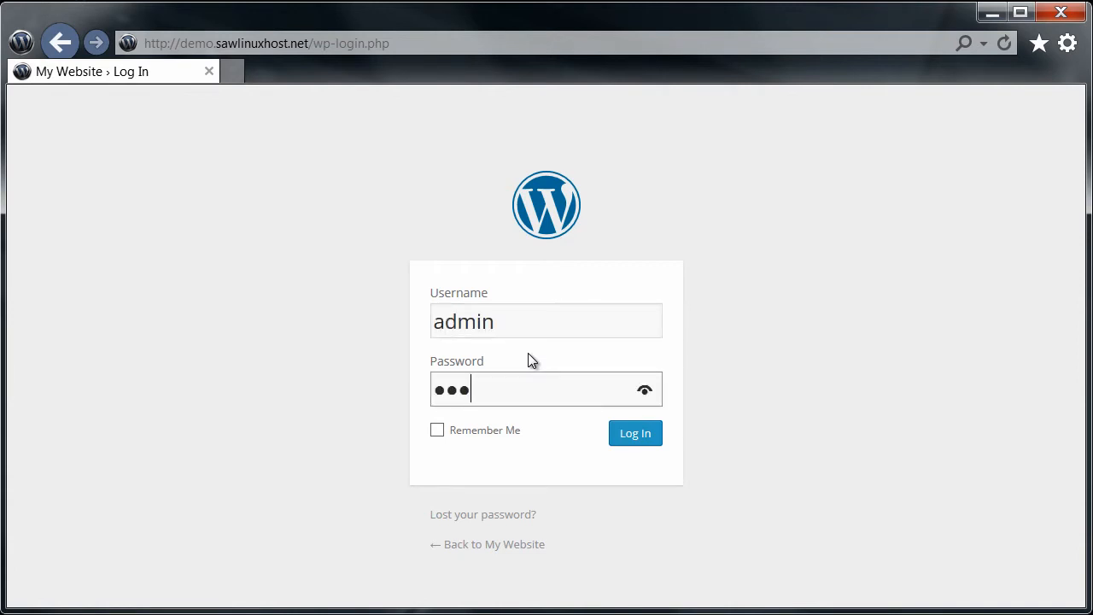
pyautogui.press('Return')
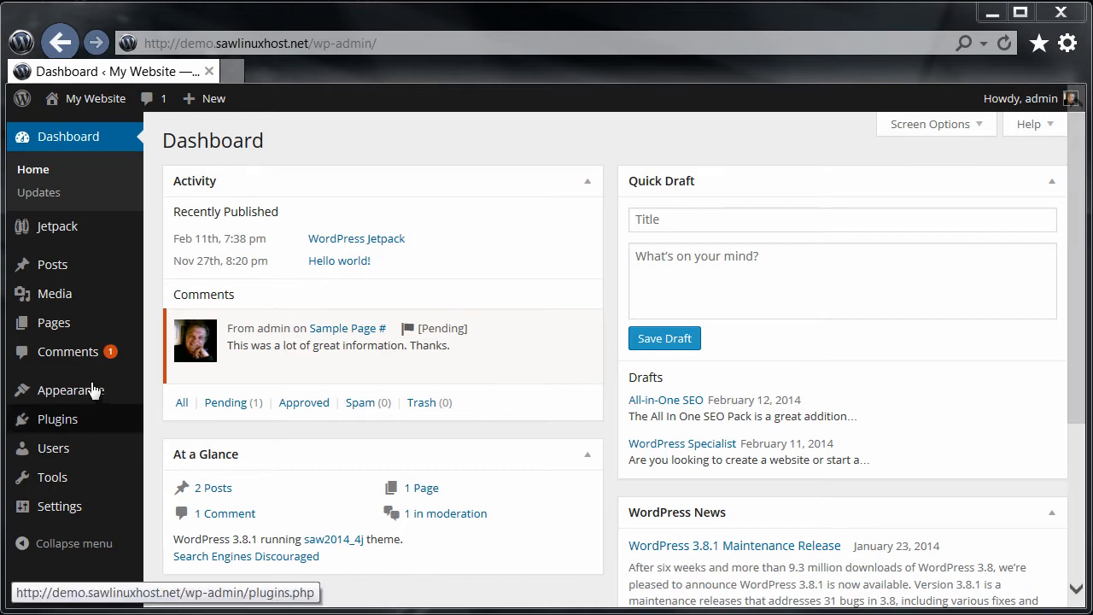
# Step: Go to Posts > Categories in the admin sidebar
pyautogui.moveTo(77, 273)
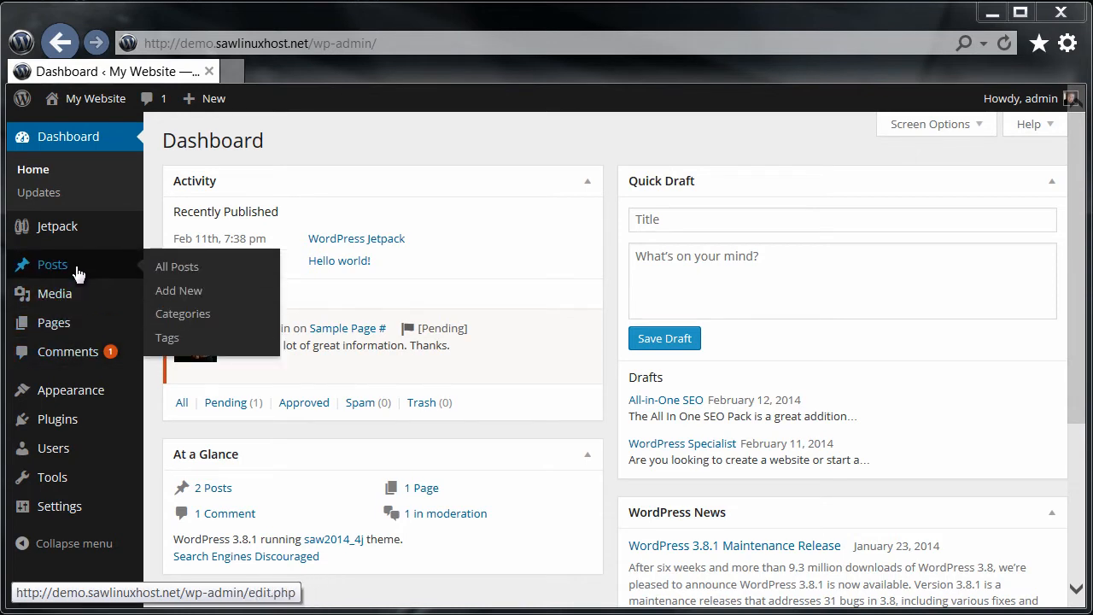
pyautogui.click(187, 323)
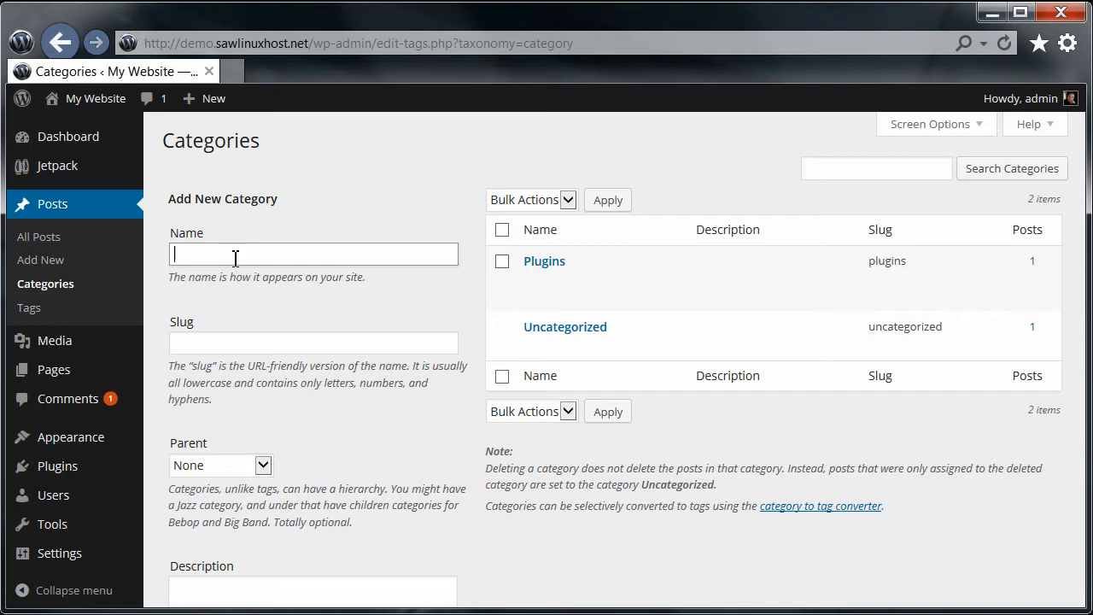
# Step: Add a category named SEO with Plugins as its parent
pyautogui.write('SEO')
pyautogui.press('Tab')
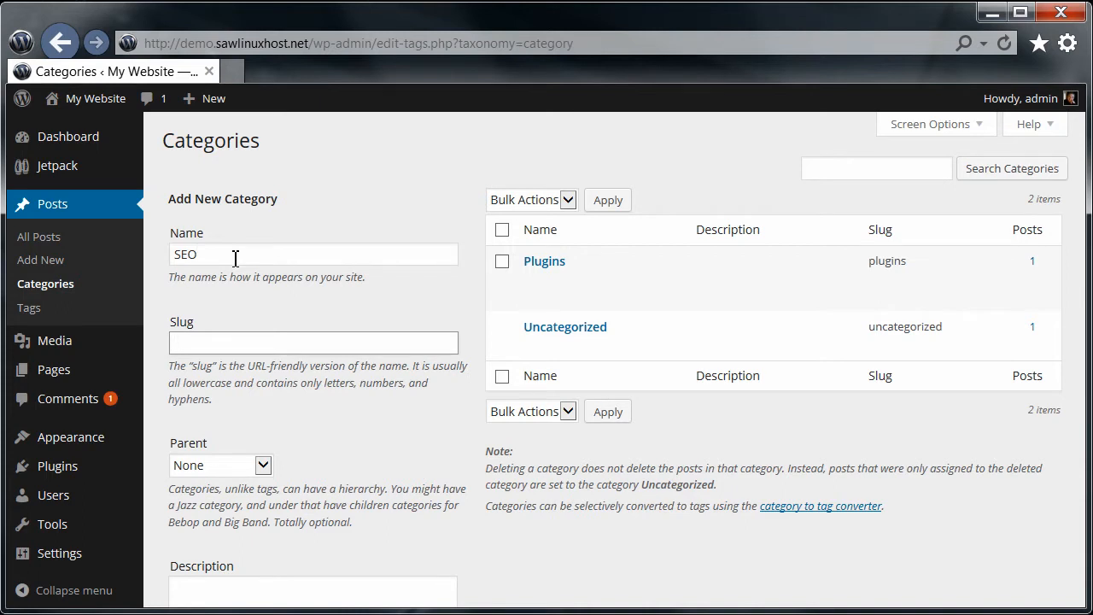
pyautogui.click(264, 468)
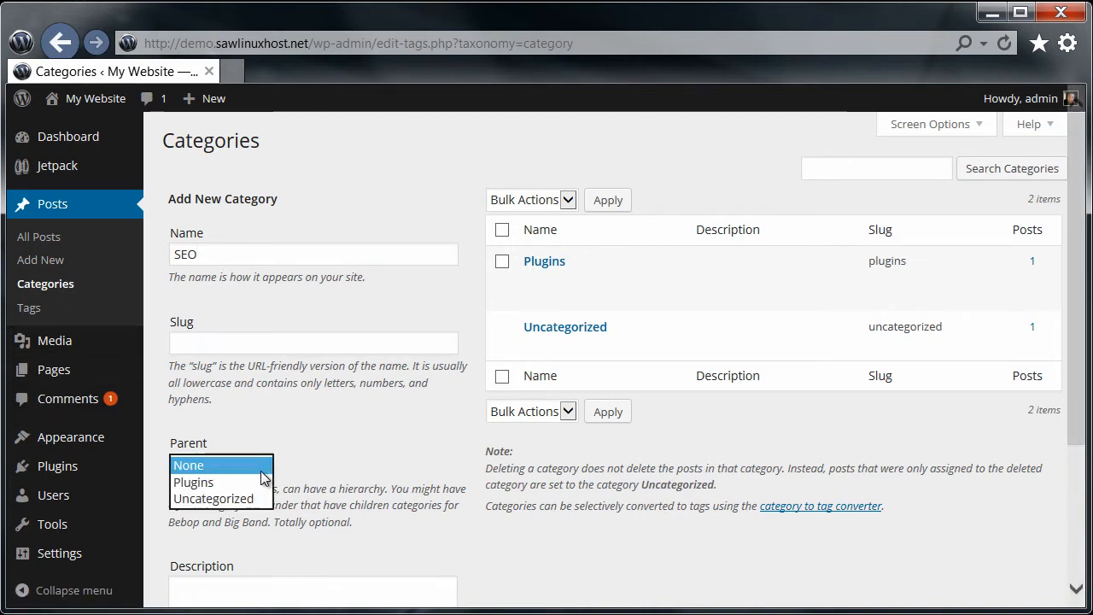
pyautogui.click(231, 483)
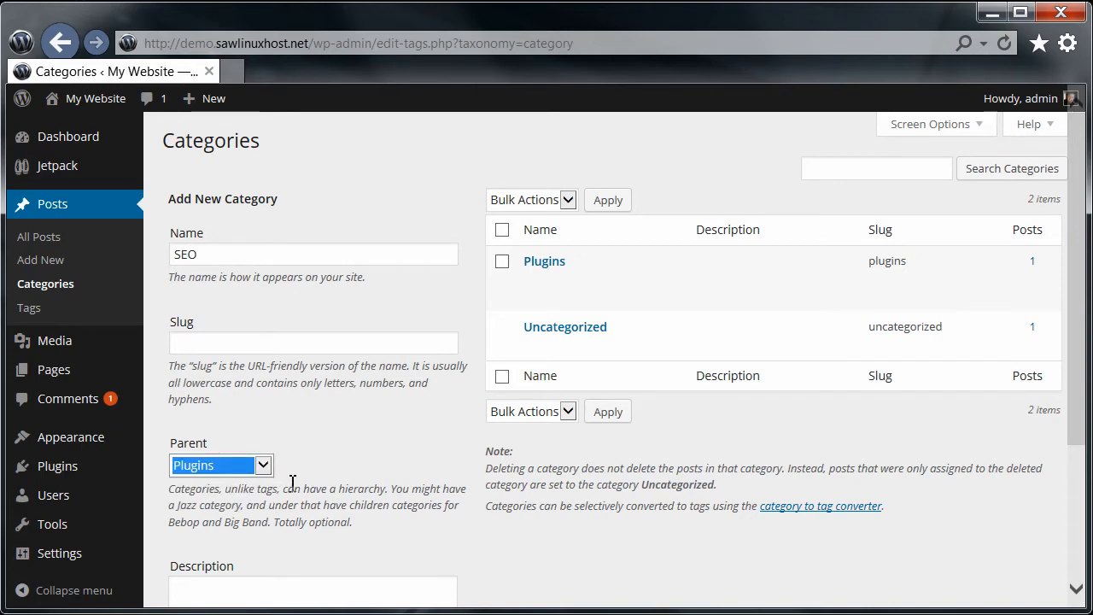
pyautogui.scroll(-3, 359, 493)
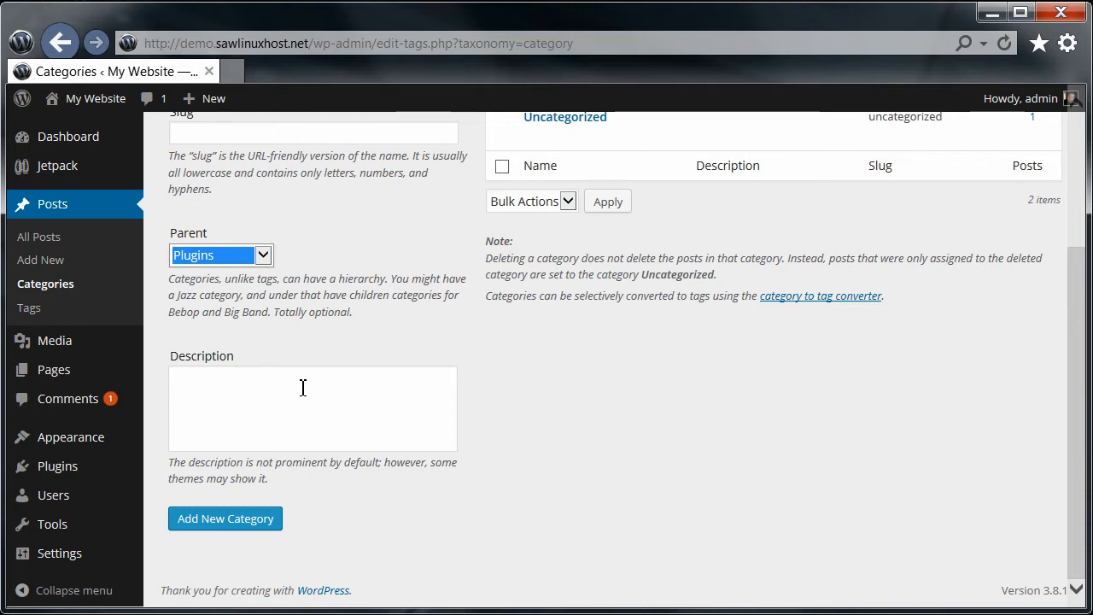
pyautogui.click(227, 520)
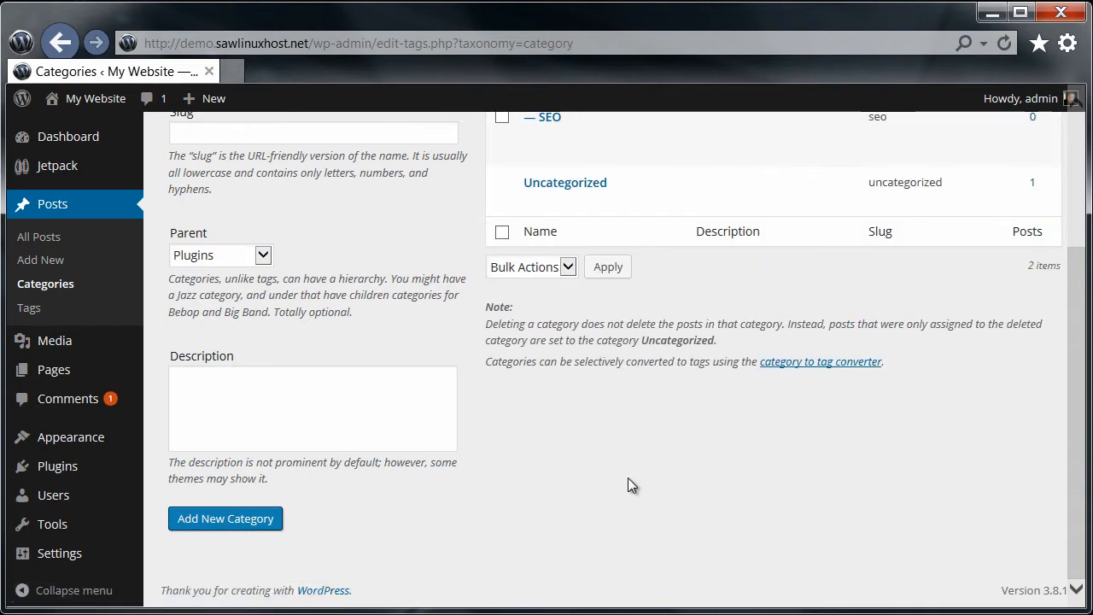
pyautogui.scroll(3, 628, 478)
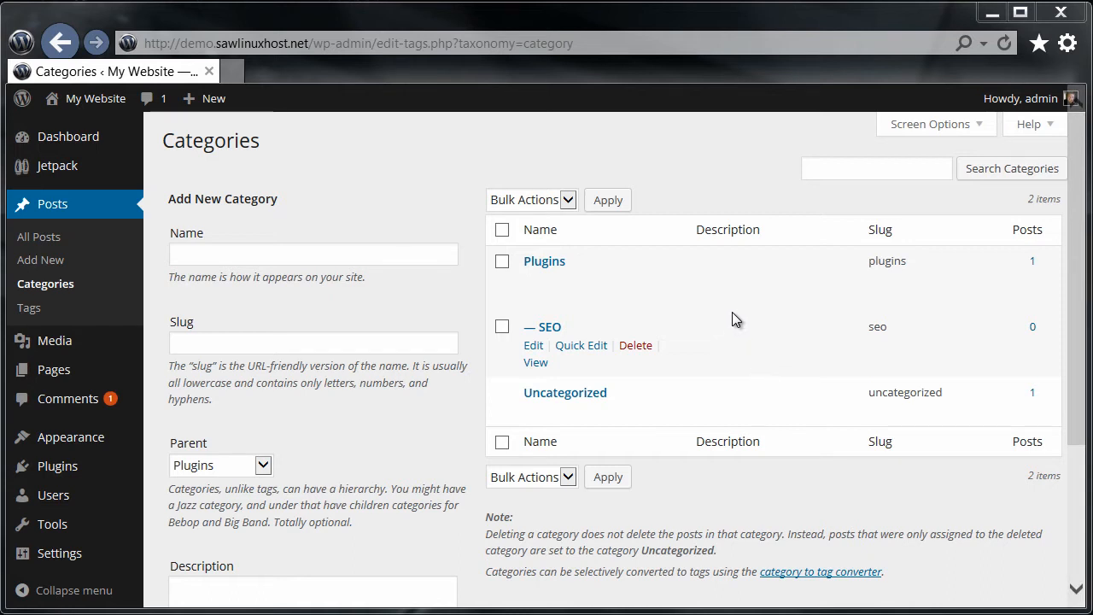
# Step: Quick-edit All-in-One SEO to category SEO instead of Uncategorized, status Published
pyautogui.click(55, 246)
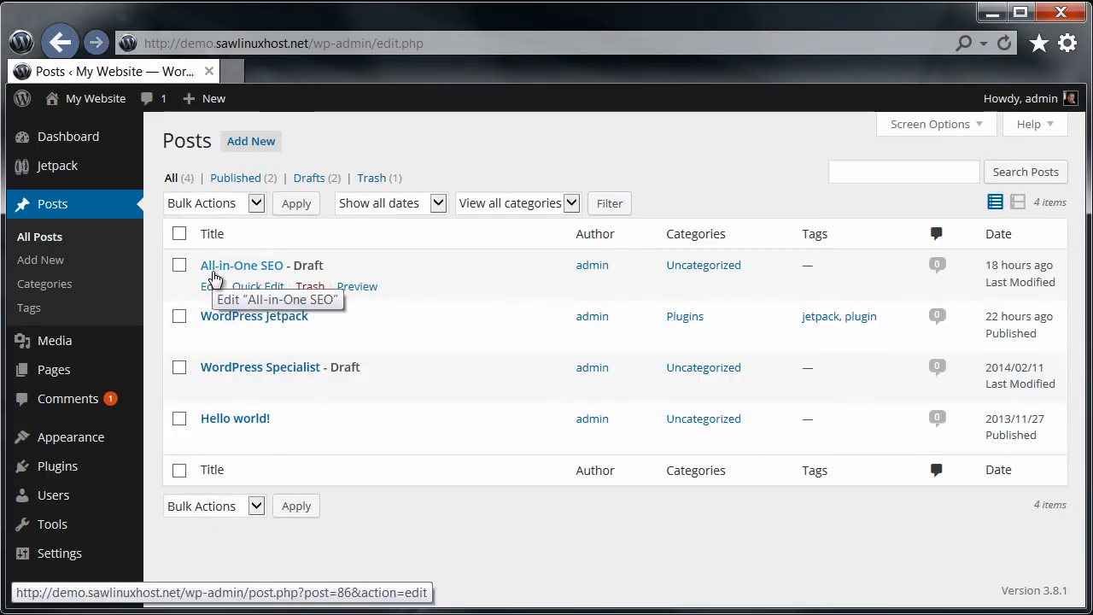
pyautogui.click(268, 287)
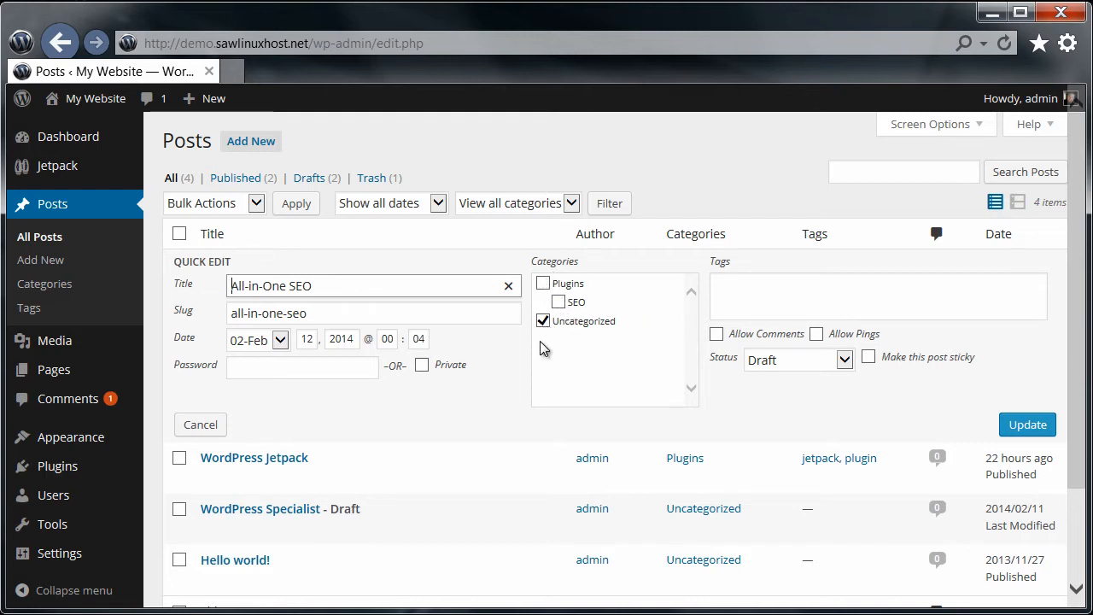
pyautogui.click(558, 302)
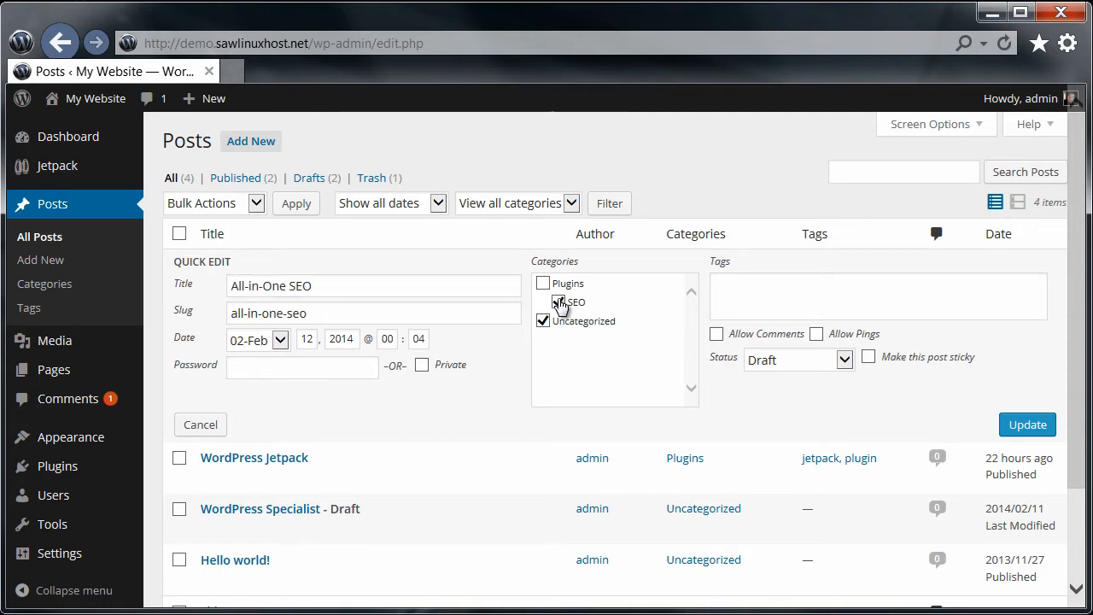
pyautogui.click(544, 320)
pyautogui.click(844, 359)
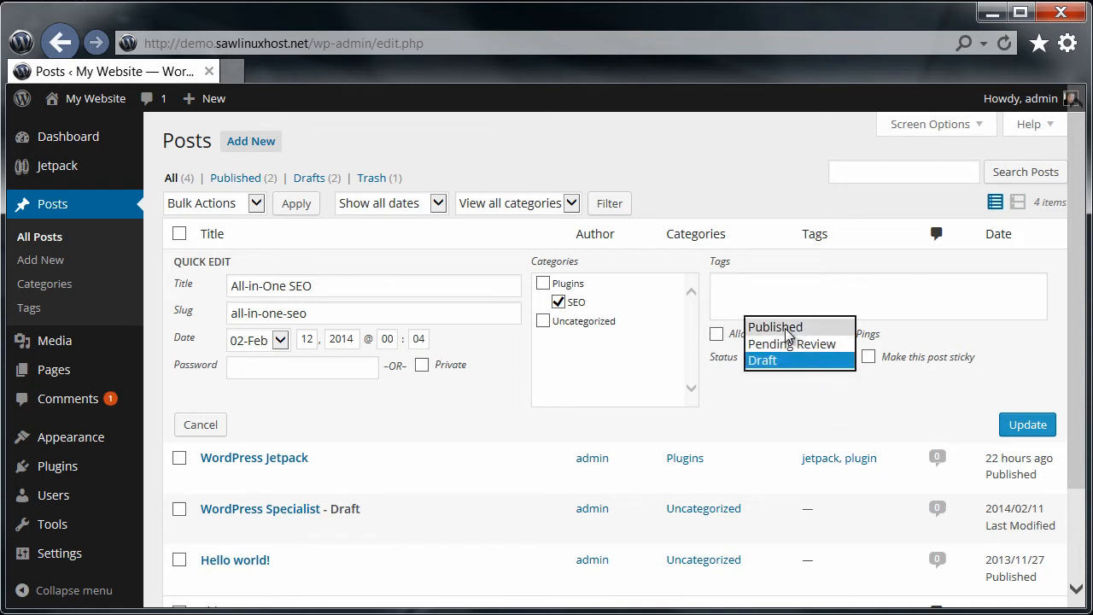
pyautogui.click(787, 328)
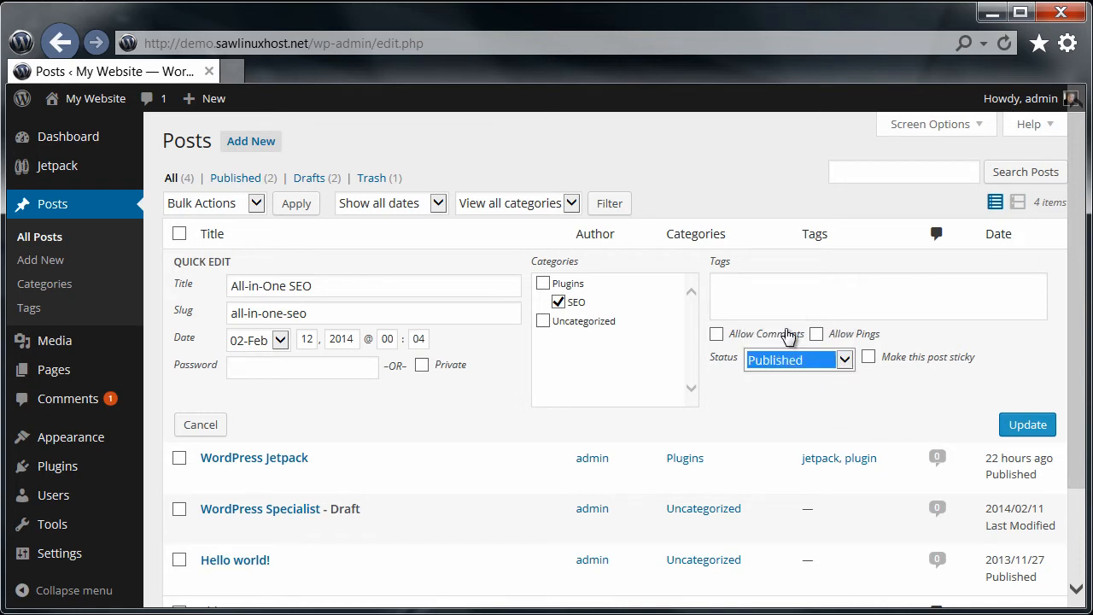
pyautogui.click(1028, 425)
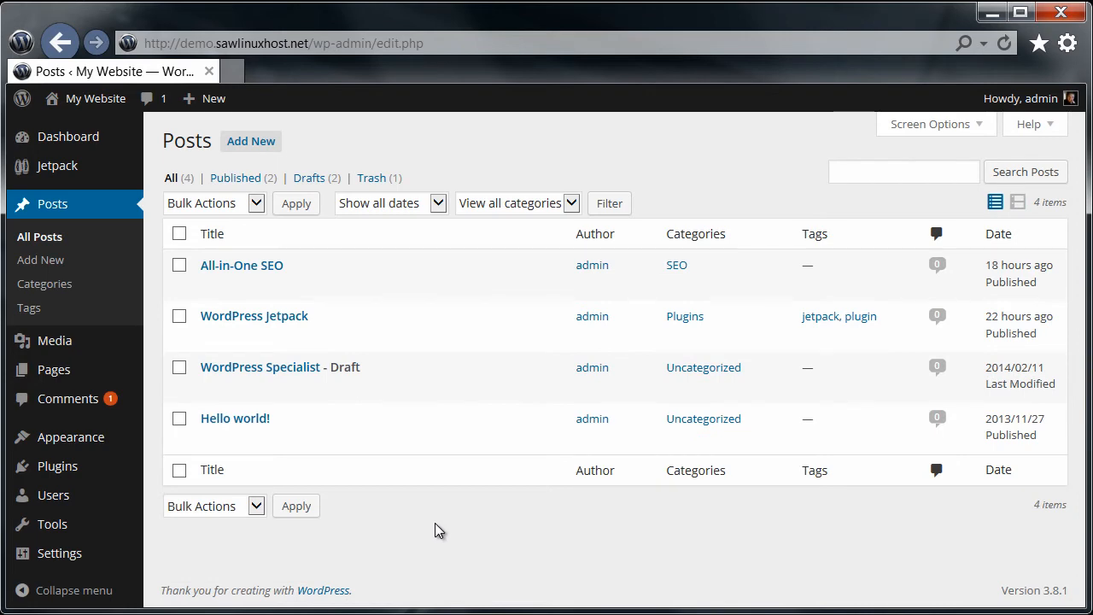
# Step: Open the All-in-One SEO post for editing from the site's front page
pyautogui.click(96, 104)
pyautogui.scroll(-3, 743, 384)
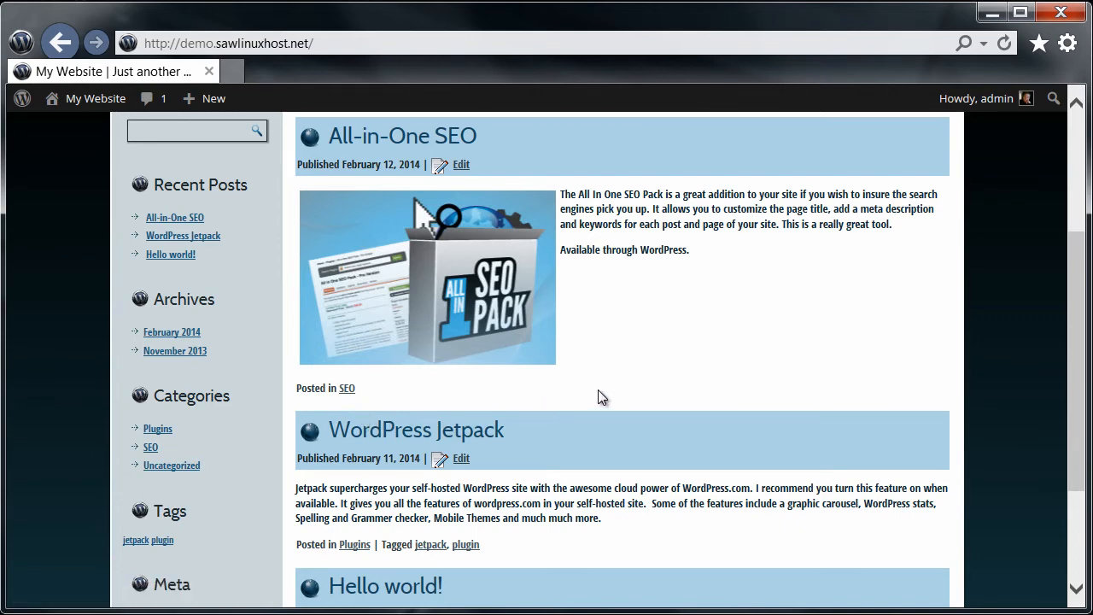
pyautogui.scroll(2, 615, 396)
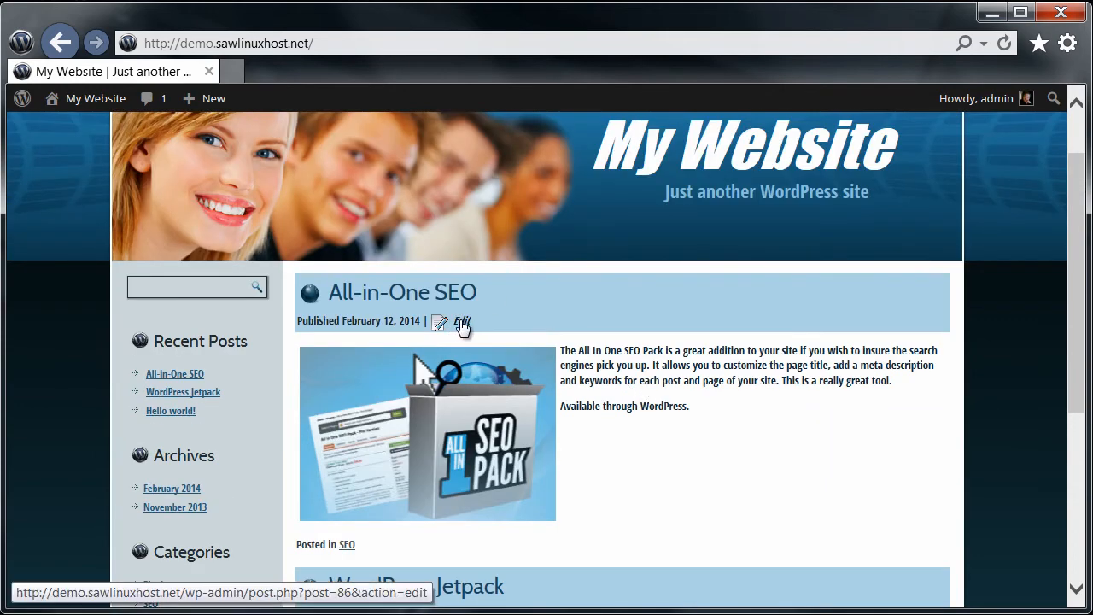
pyautogui.click(461, 323)
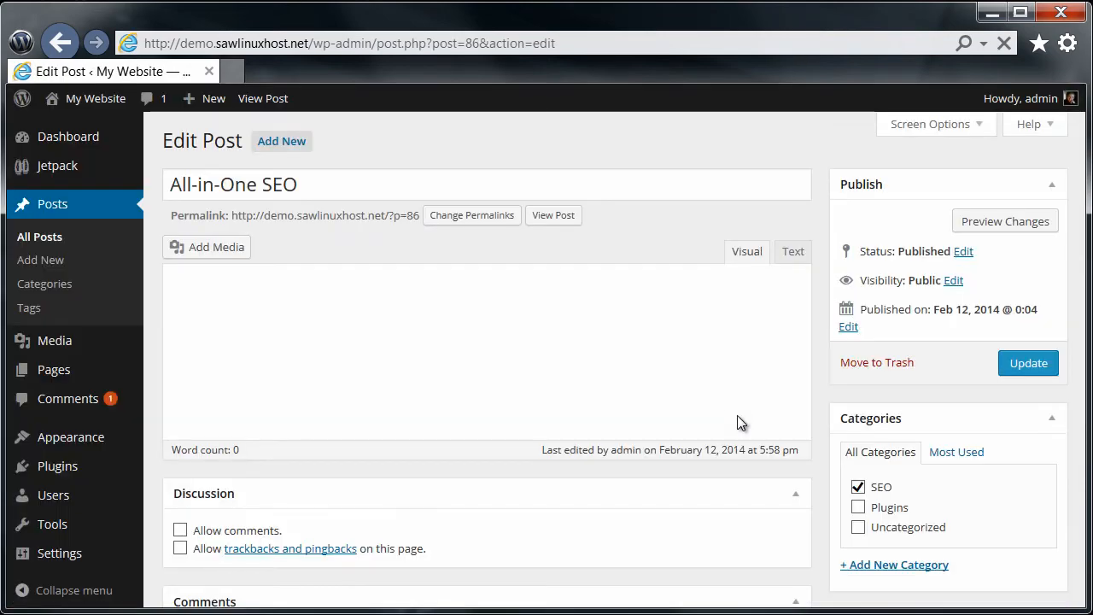
# Step: Add the tags plugin and seo to the post and update it
pyautogui.scroll(-5, 730, 414)
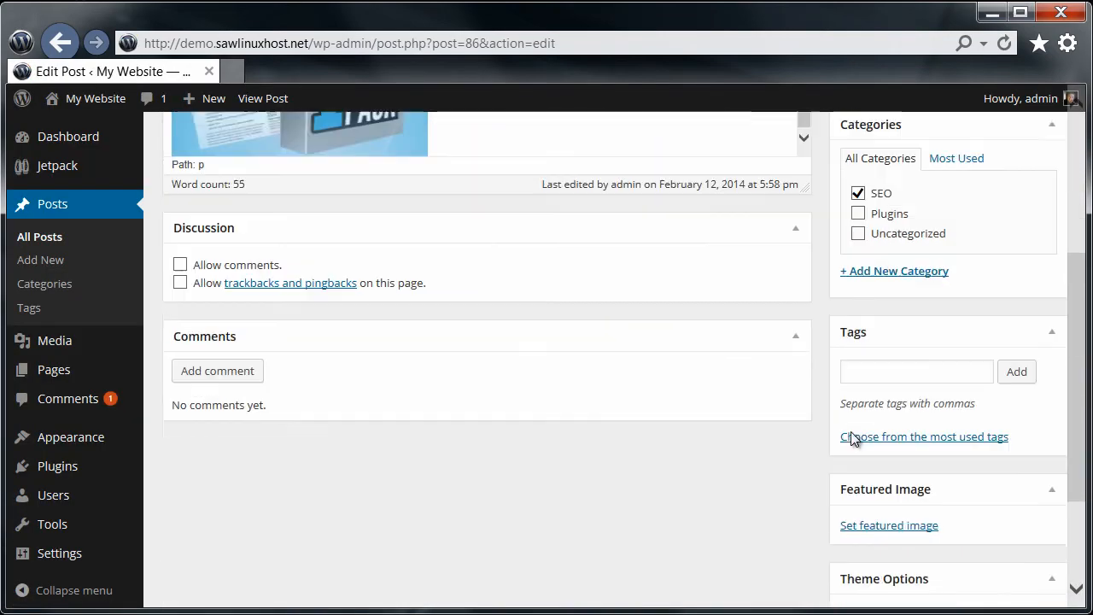
pyautogui.click(876, 353)
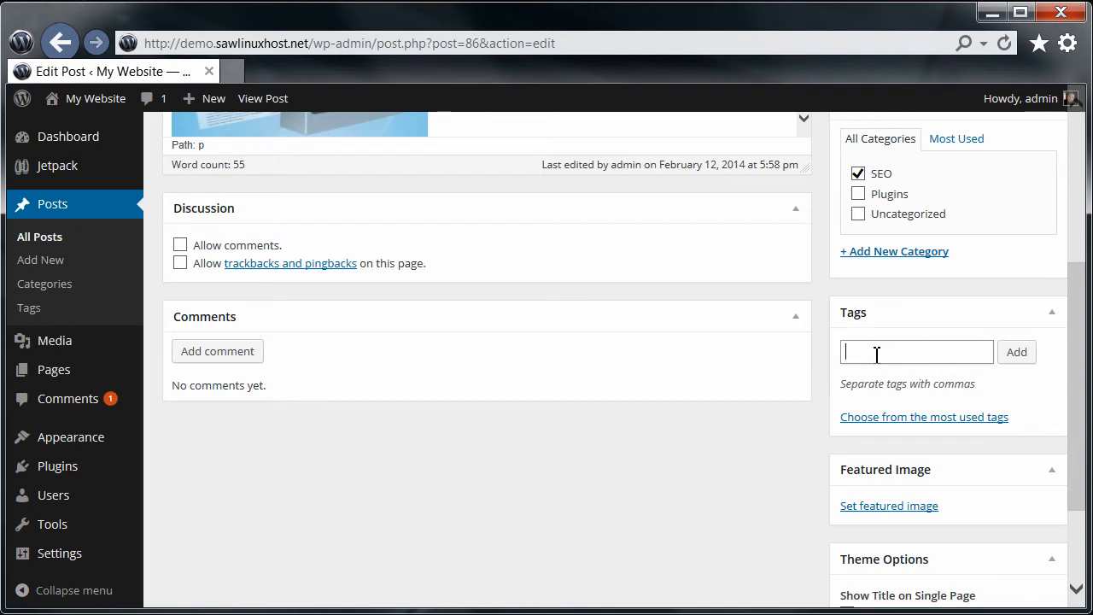
pyautogui.write('plugin')
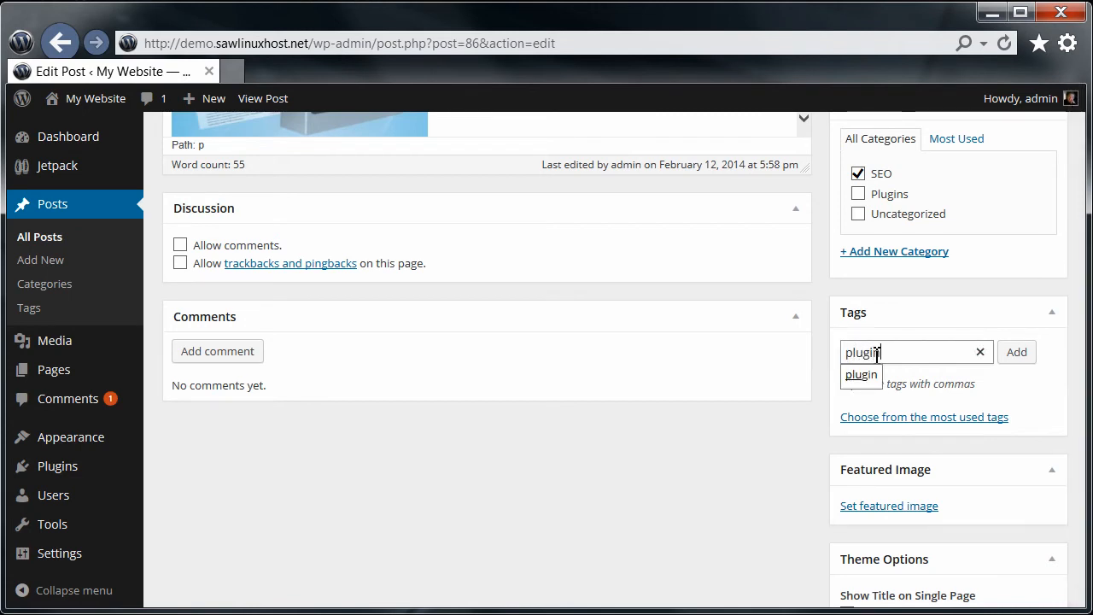
pyautogui.write(', seo')
pyautogui.press('Return')
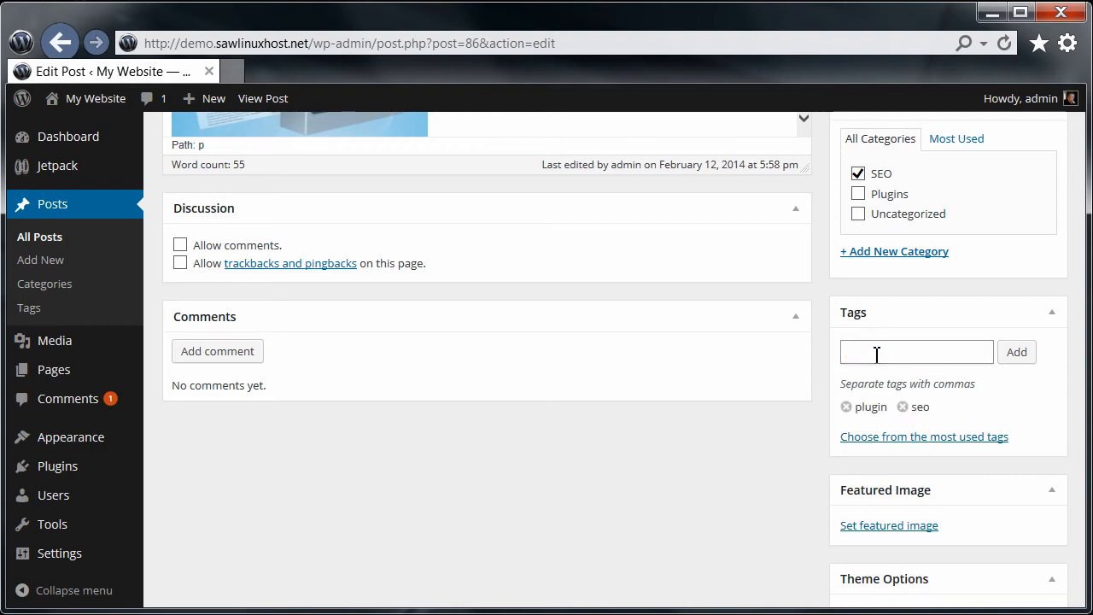
pyautogui.scroll(-1, 518, 402)
pyautogui.scroll(3, 520, 403)
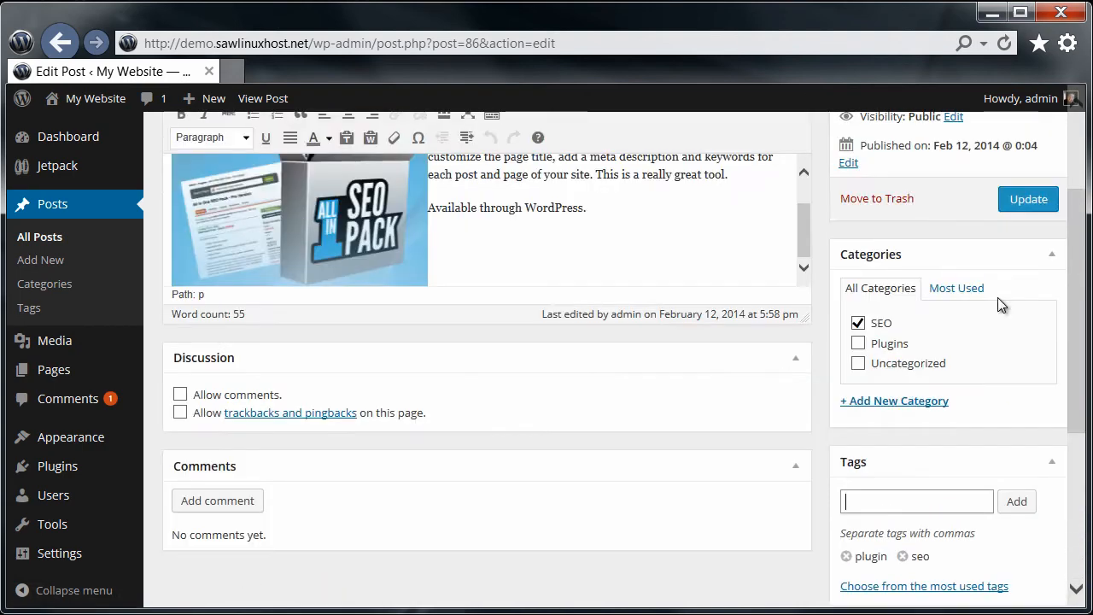
pyautogui.click(1035, 203)
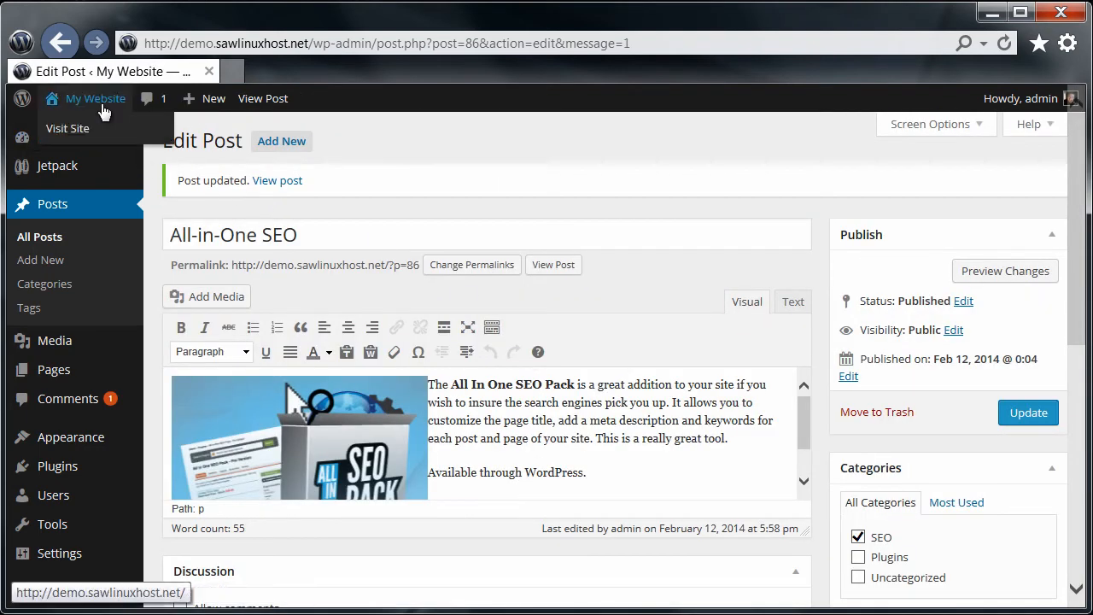
# Step: Check the live home page shows All-in-One SEO posted in SEO, tagged plugin, seo
pyautogui.click(102, 107)
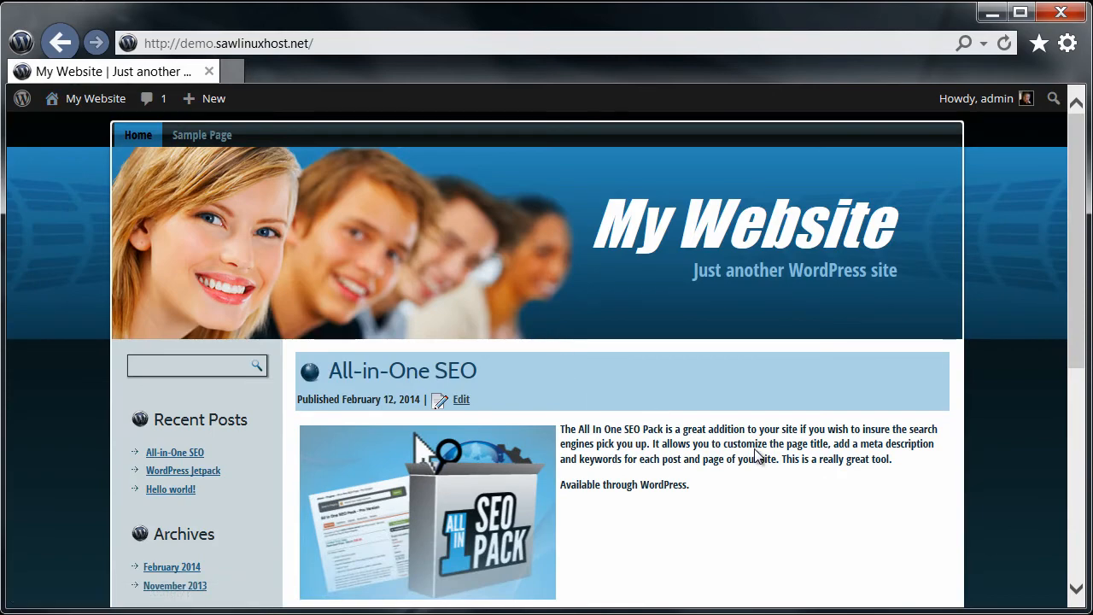
pyautogui.scroll(-2, 754, 455)
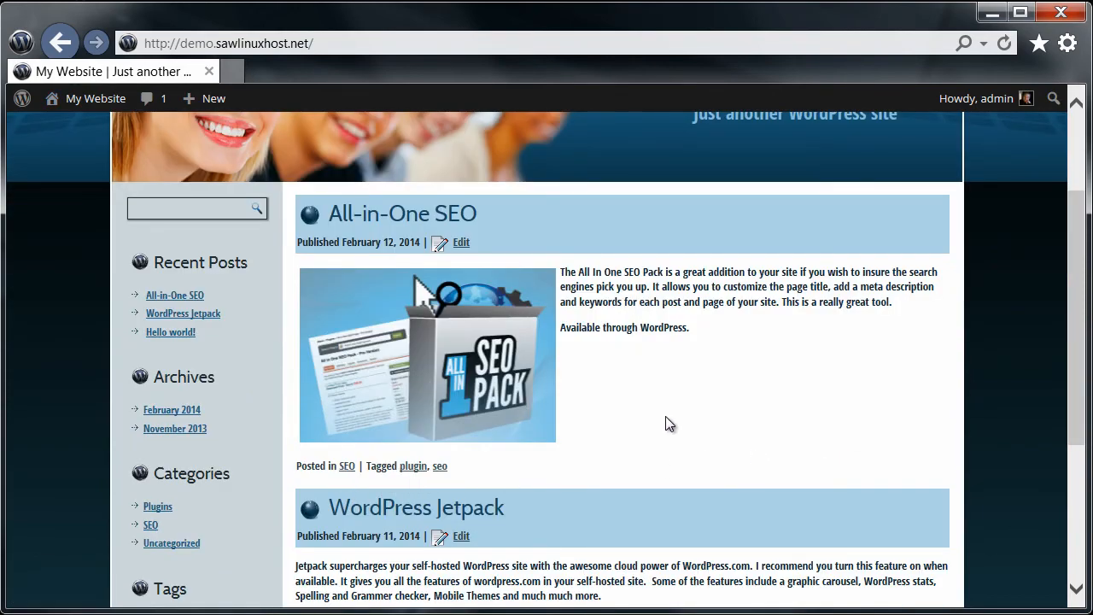
pyautogui.scroll(-2, 665, 416)
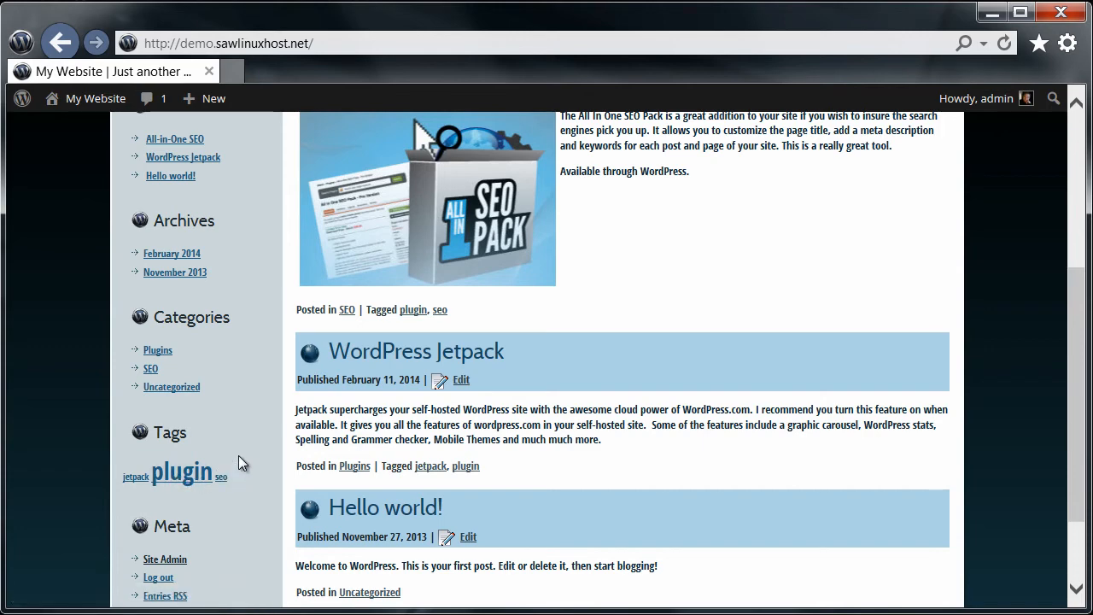
pyautogui.click(181, 474)
pyautogui.scroll(-3, 688, 462)
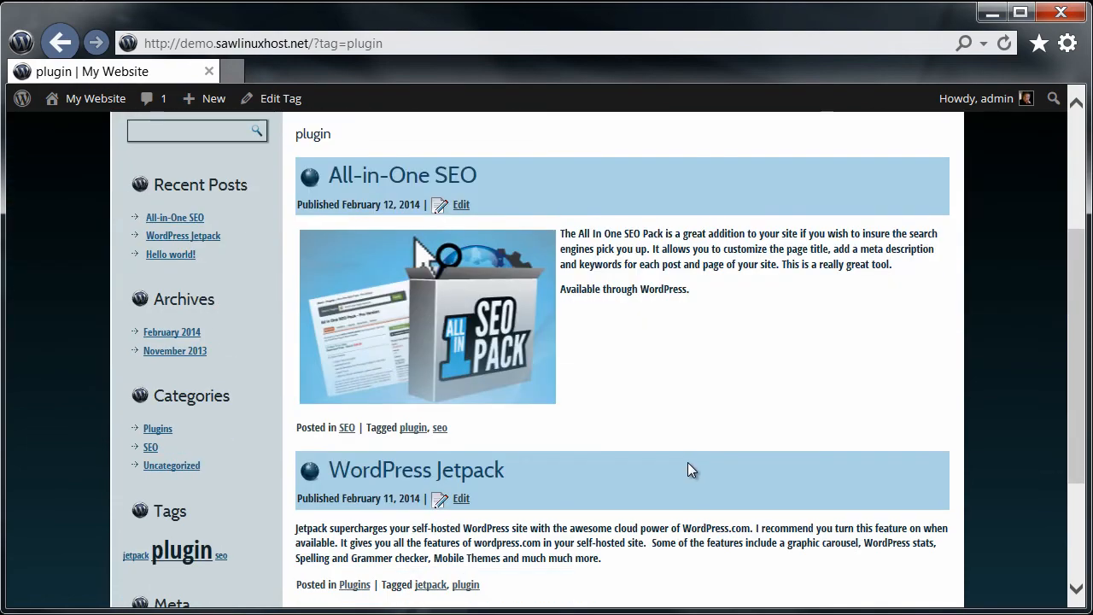
pyautogui.scroll(-2, 687, 464)
pyautogui.scroll(1, 685, 465)
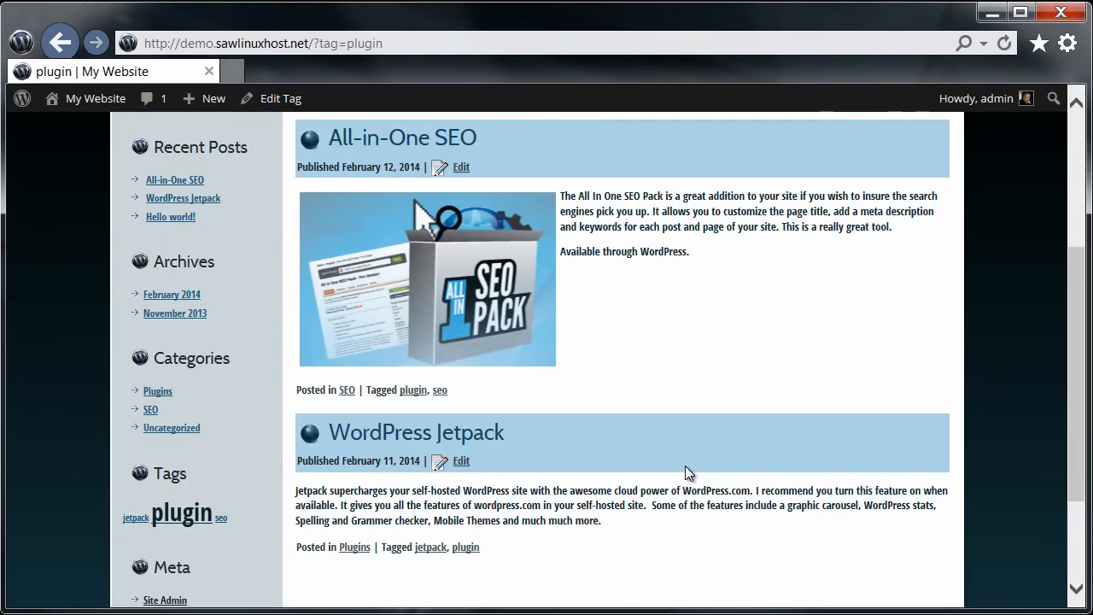
pyautogui.click(156, 393)
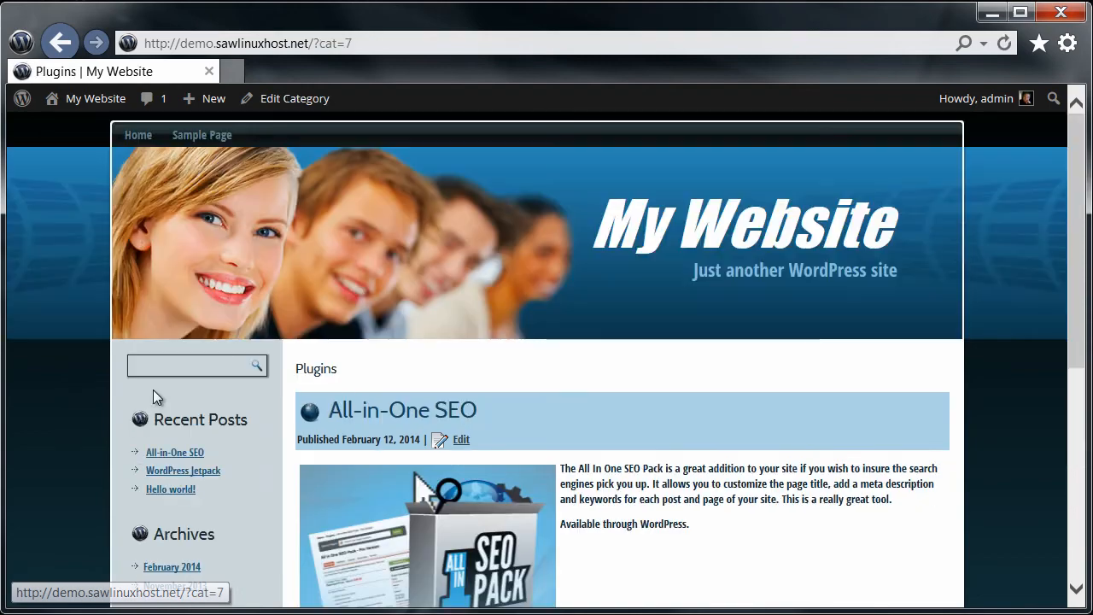
pyautogui.scroll(-5, 648, 456)
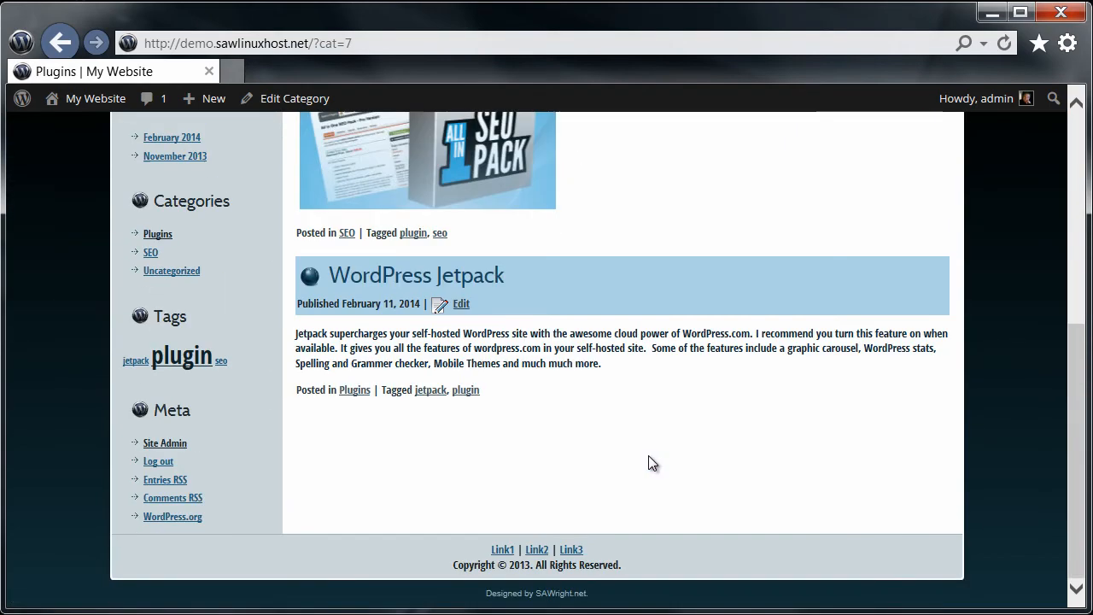
pyautogui.scroll(4, 648, 456)
pyautogui.scroll(2, 689, 464)
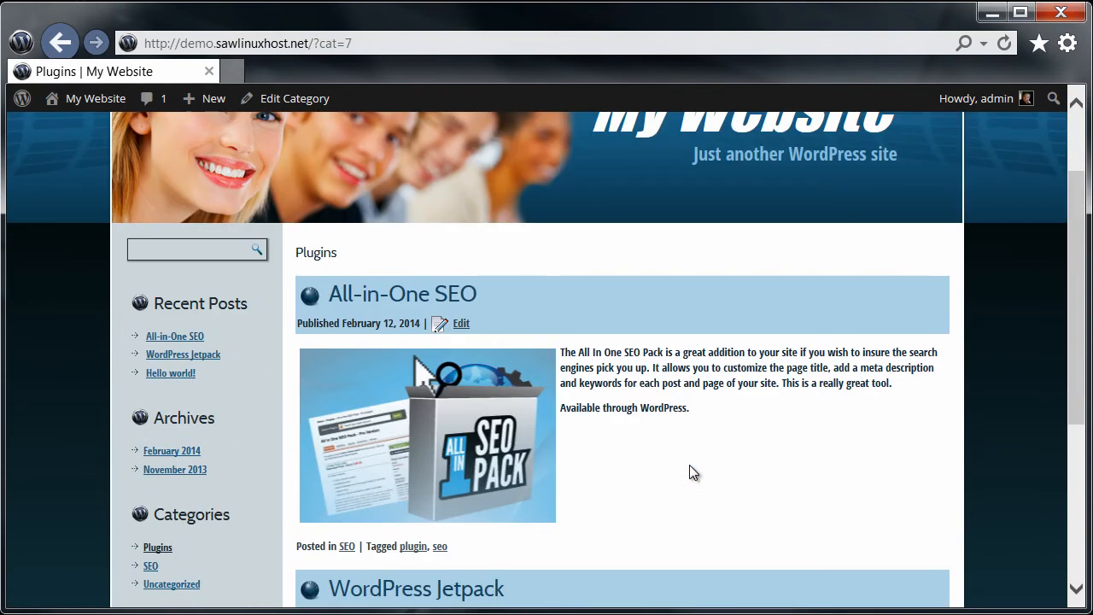
pyautogui.scroll(-4, 689, 465)
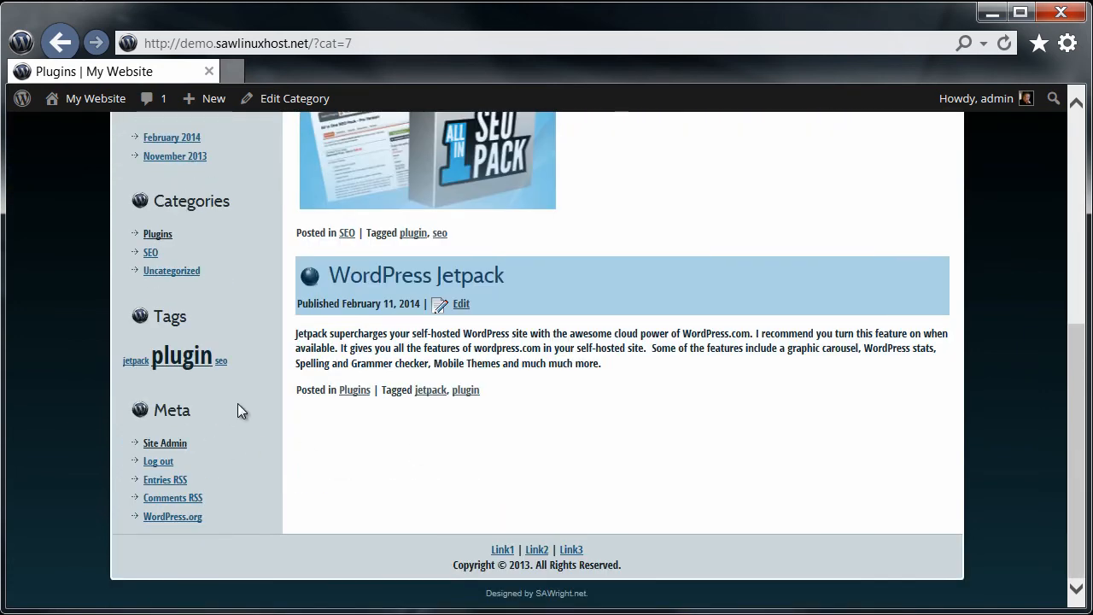
pyautogui.click(149, 254)
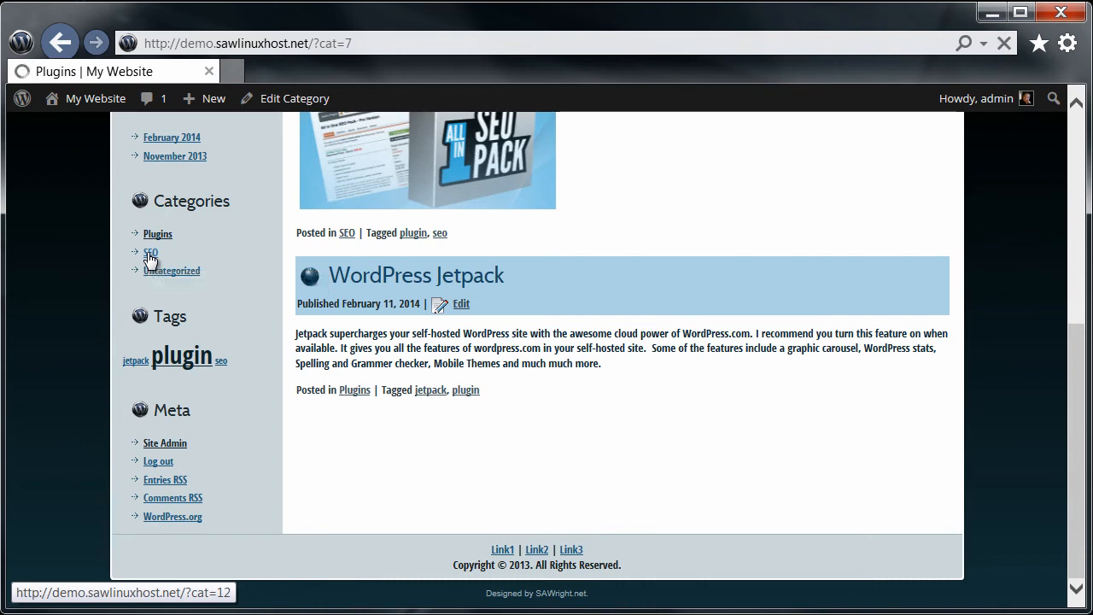
pyautogui.scroll(-4, 790, 535)
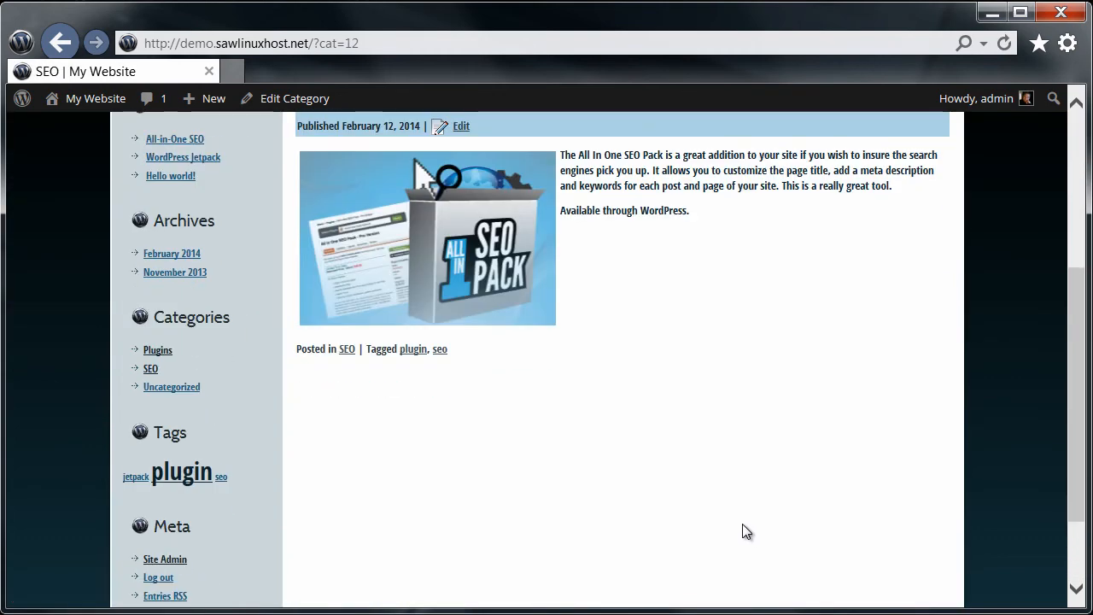
pyautogui.scroll(2, 732, 524)
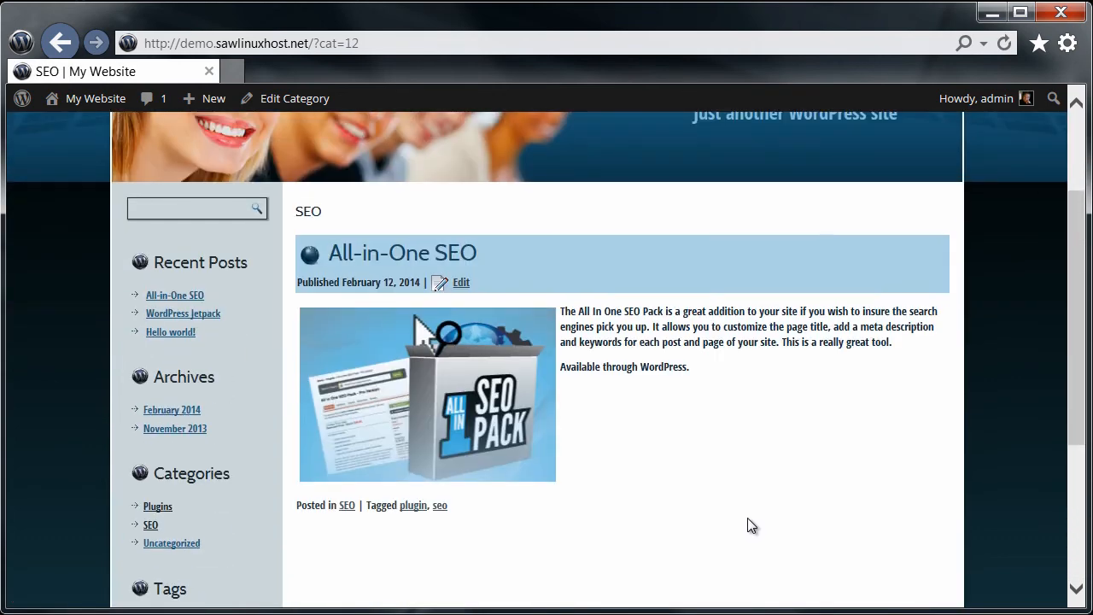
pyautogui.scroll(-2, 764, 520)
pyautogui.scroll(3, 759, 518)
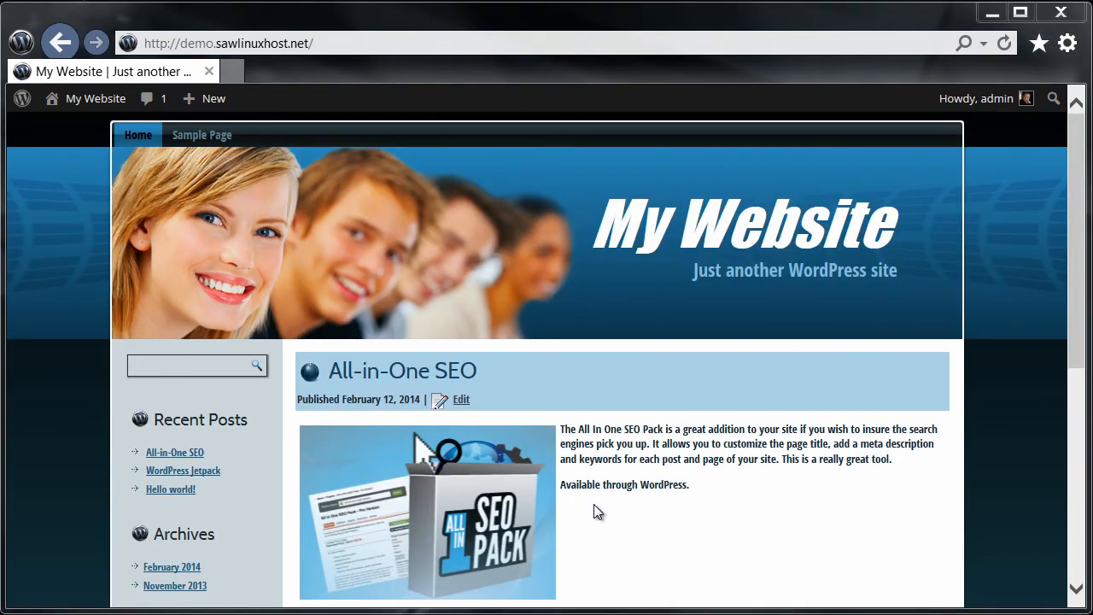
# Step: Return to the Dashboard and open the Posts > Tags page listing jetpack, plugin and seo
pyautogui.click(75, 101)
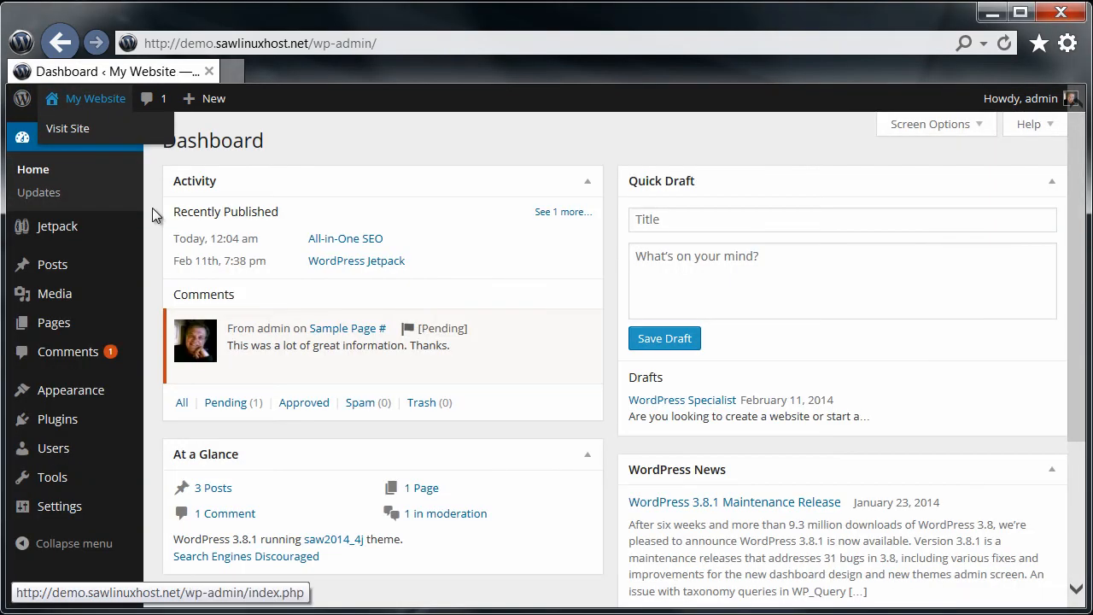
pyautogui.moveTo(94, 269)
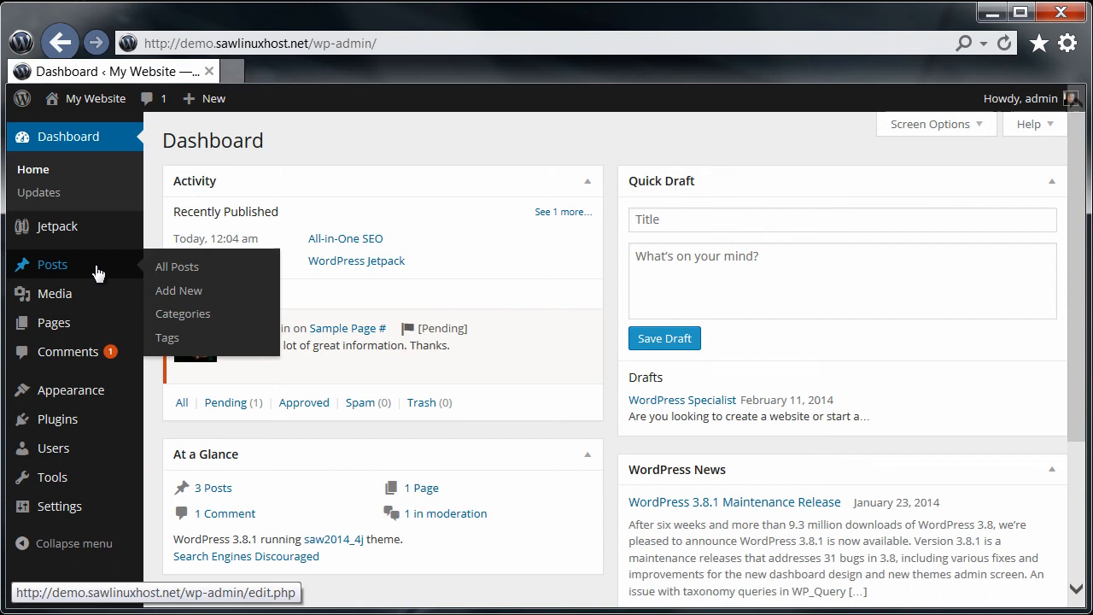
pyautogui.click(171, 340)
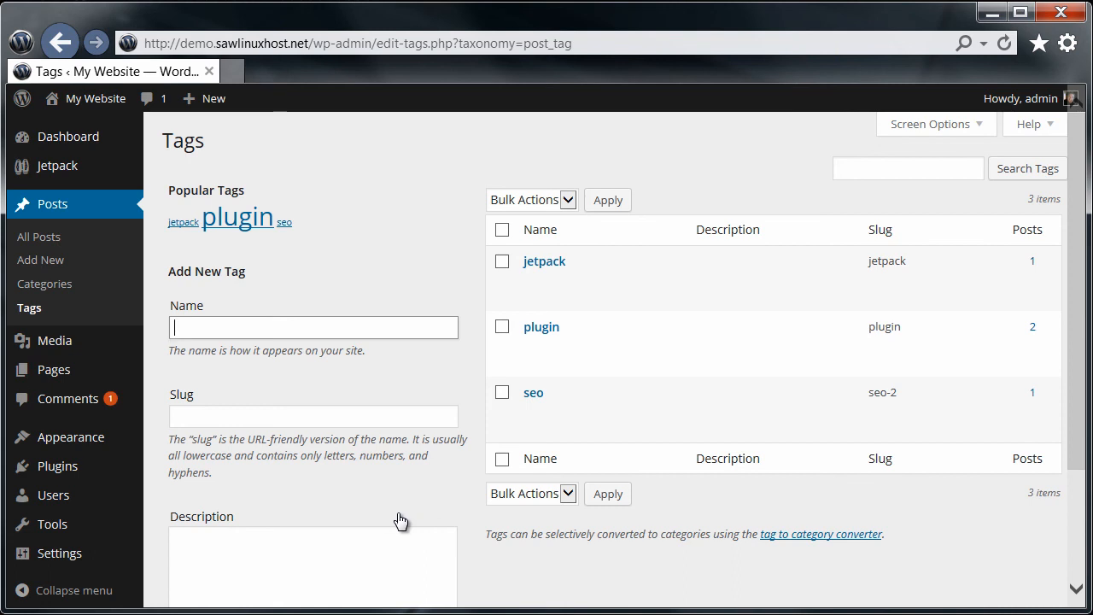
pyautogui.scroll(-1, 379, 403)
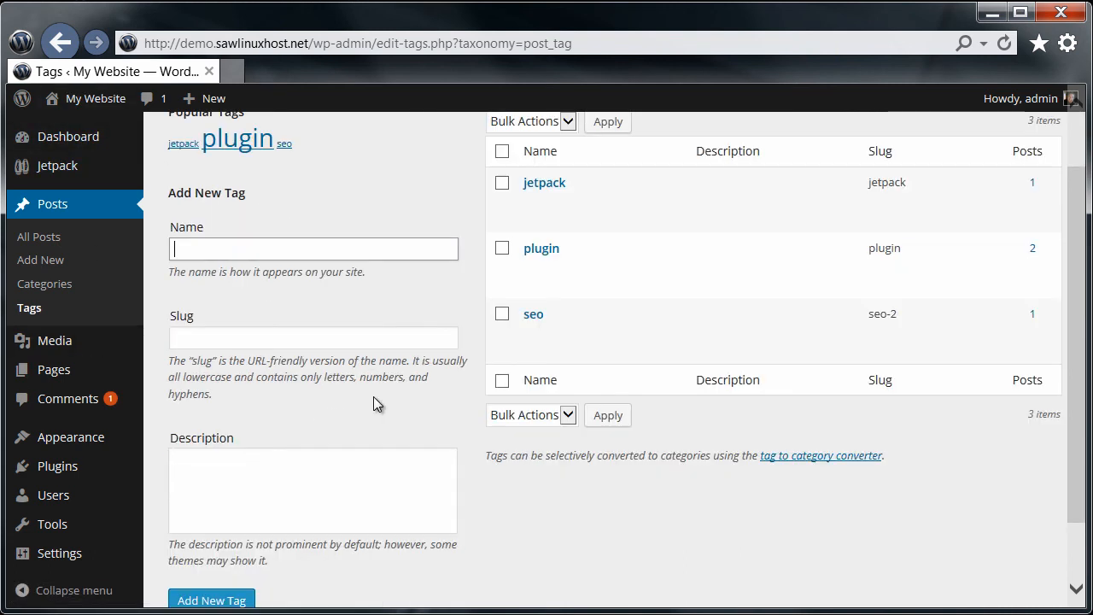